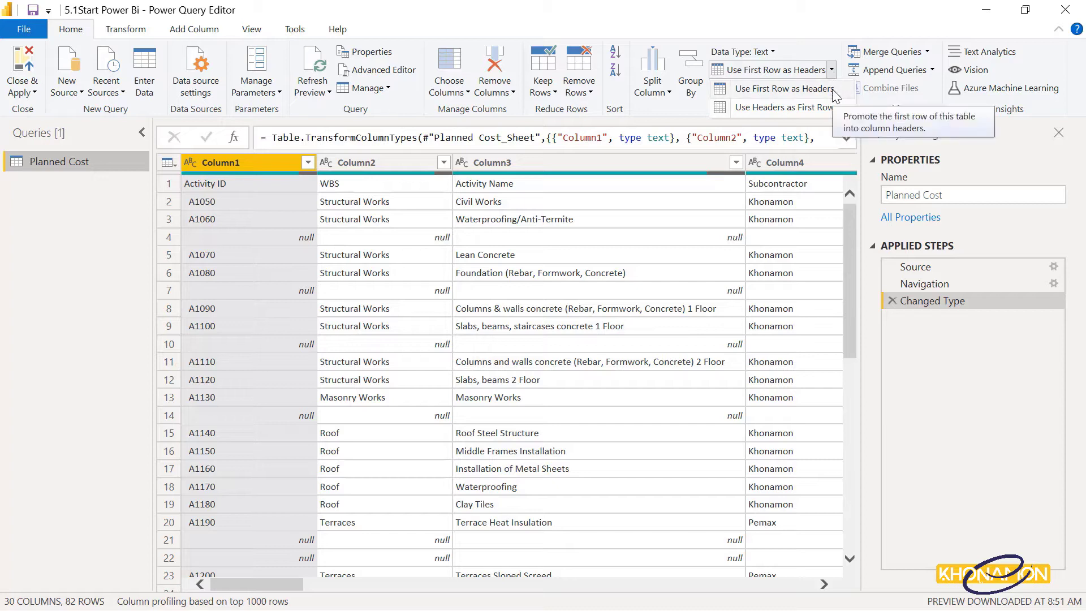
# Step: Promote the first row of the Planned Cost table to column headers and remove the blank rows
pyautogui.click(783, 89)
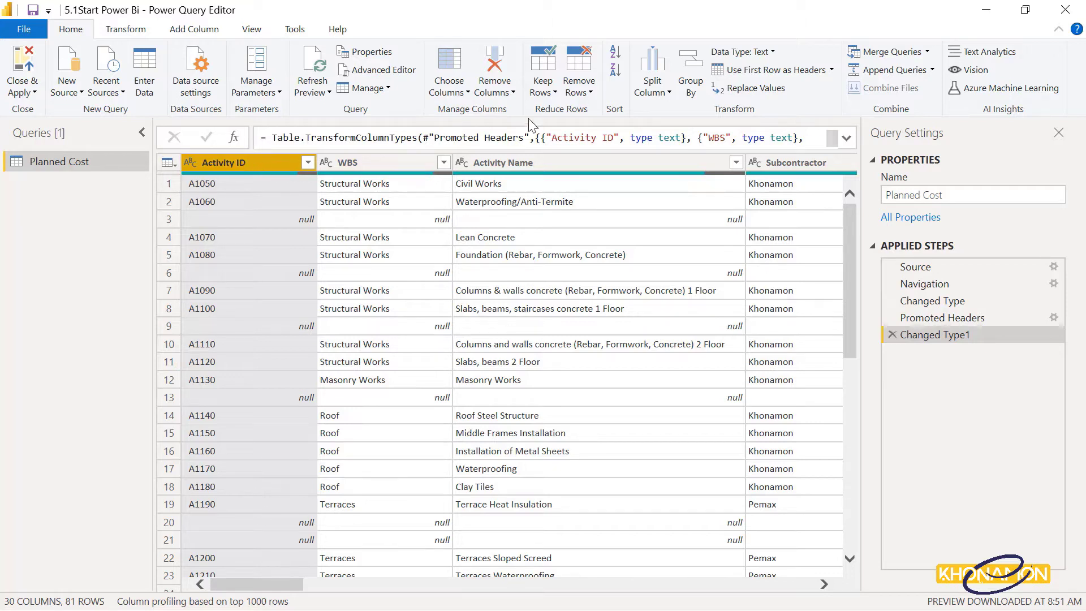
pyautogui.click(590, 92)
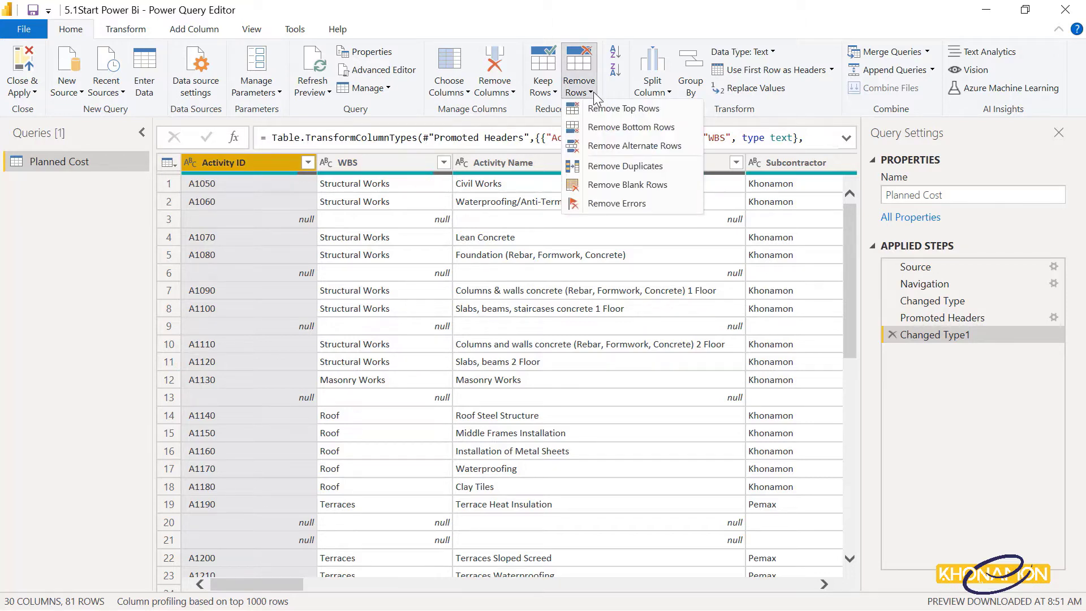
pyautogui.click(612, 190)
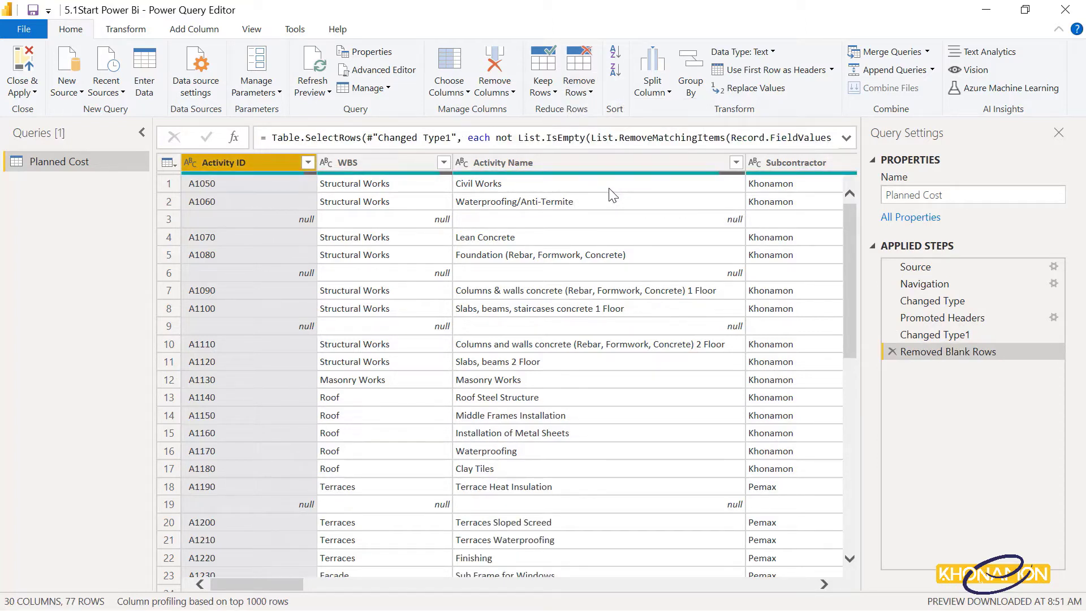
# Step: Compare the table before and after the blank-row removal by viewing the Changed Type1 and Removed Blank Rows steps
pyautogui.click(945, 333)
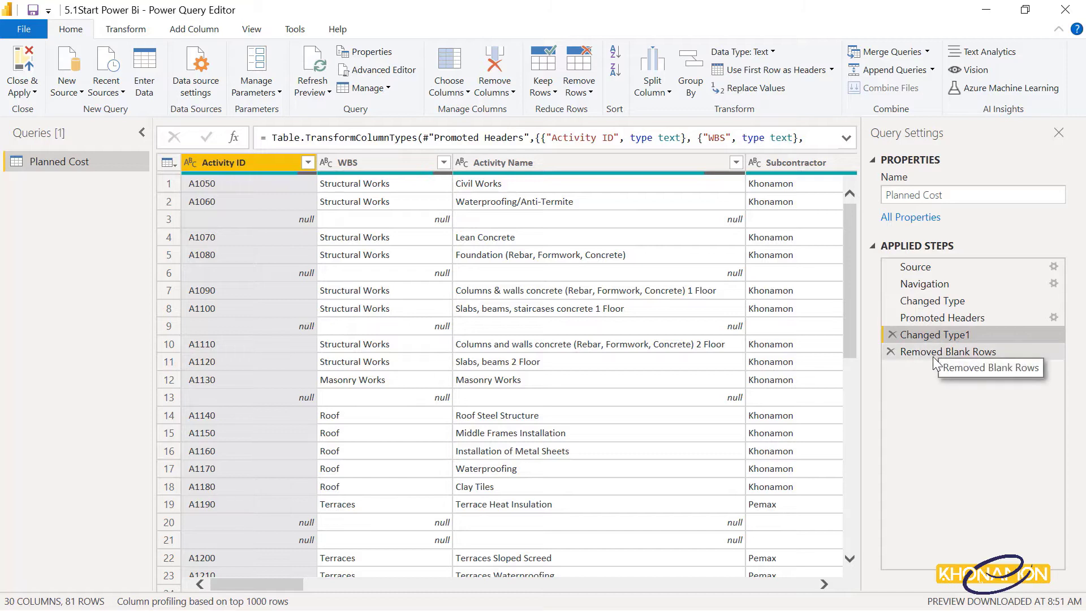
pyautogui.click(932, 356)
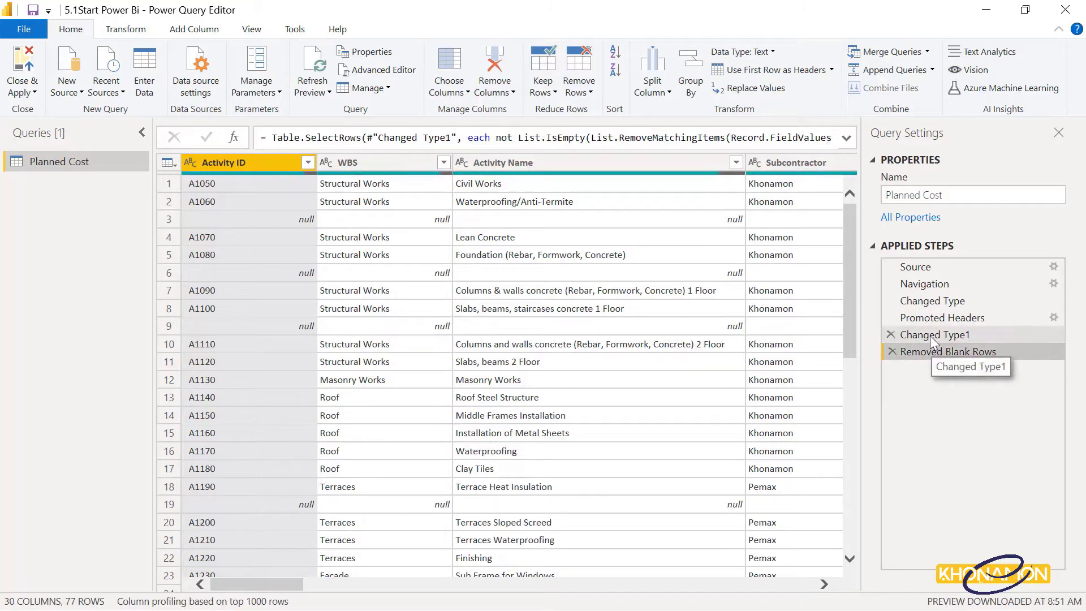
pyautogui.click(930, 335)
pyautogui.click(929, 348)
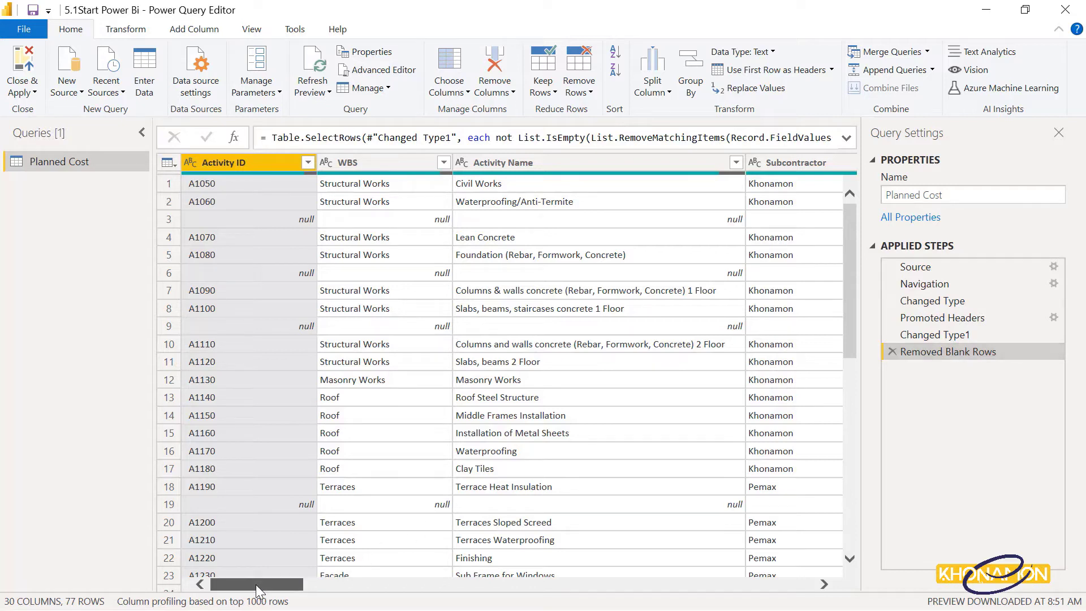
# Step: Filter the Total column to exclude rows with the value 0
pyautogui.moveTo(256, 585); pyautogui.dragTo(312, 585)
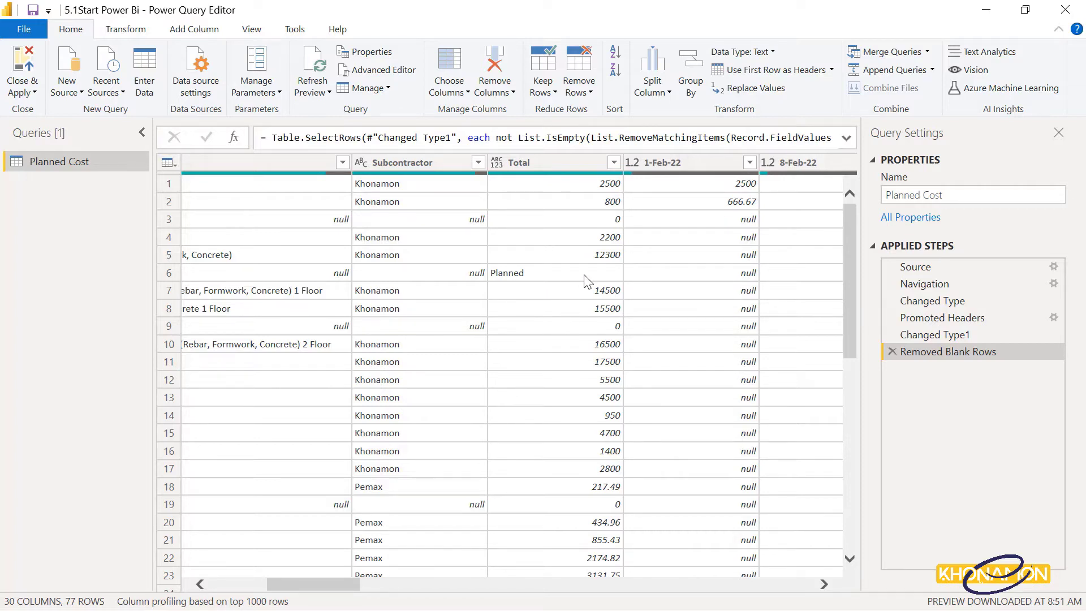
pyautogui.click(615, 167)
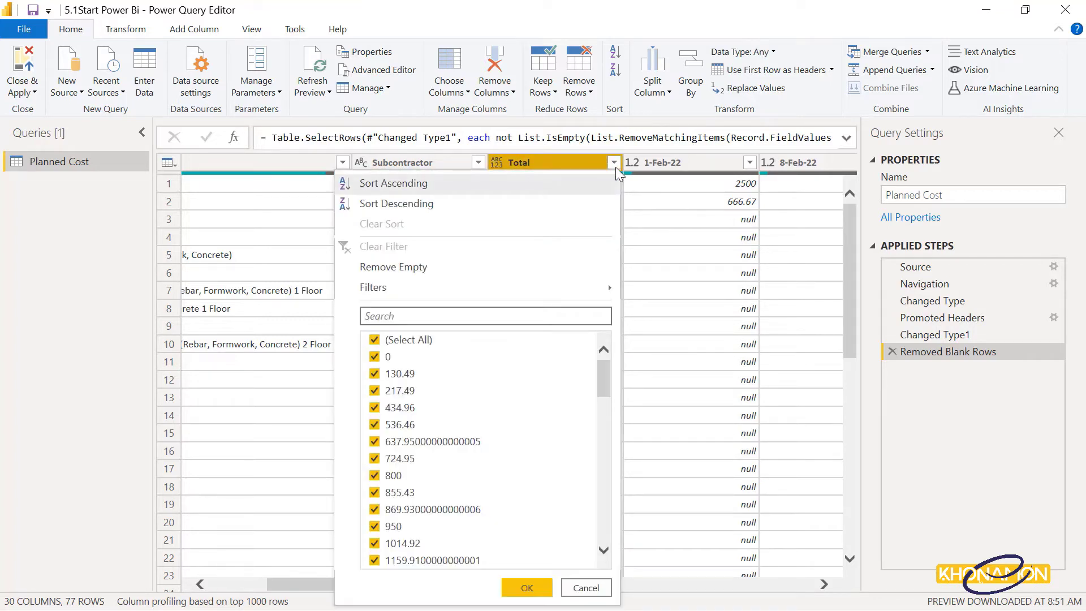
pyautogui.click(374, 357)
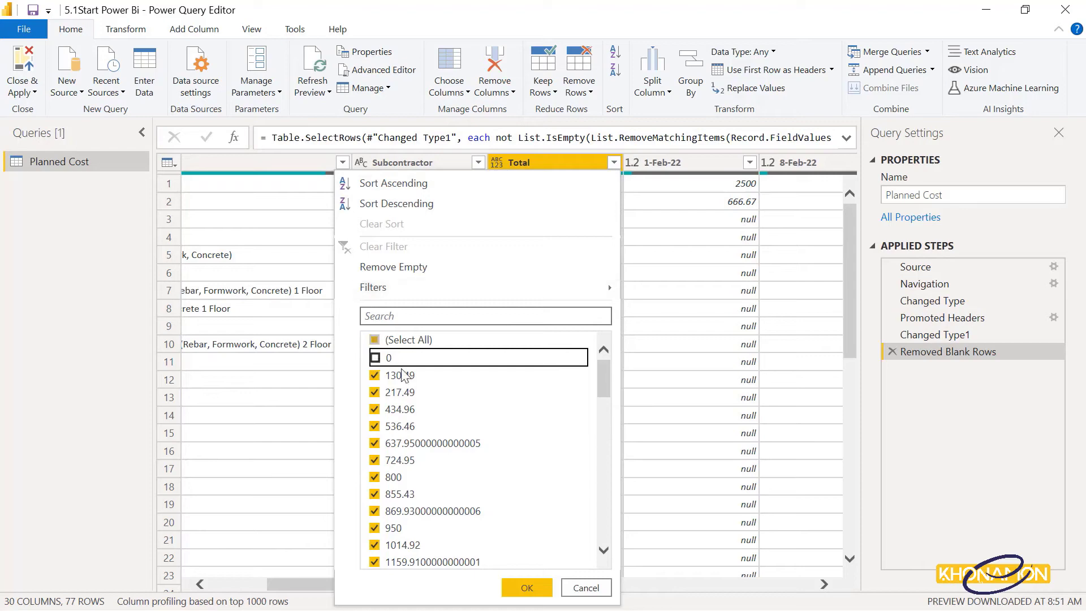
pyautogui.click(524, 587)
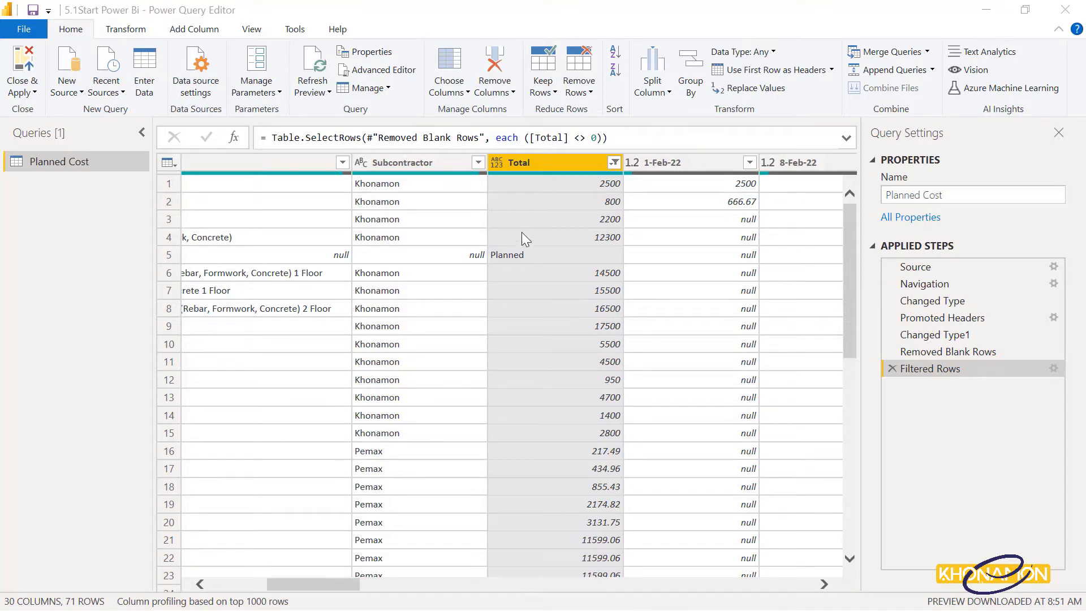
# Step: Set the data type of the Total column to Fixed decimal number
pyautogui.click(503, 163)
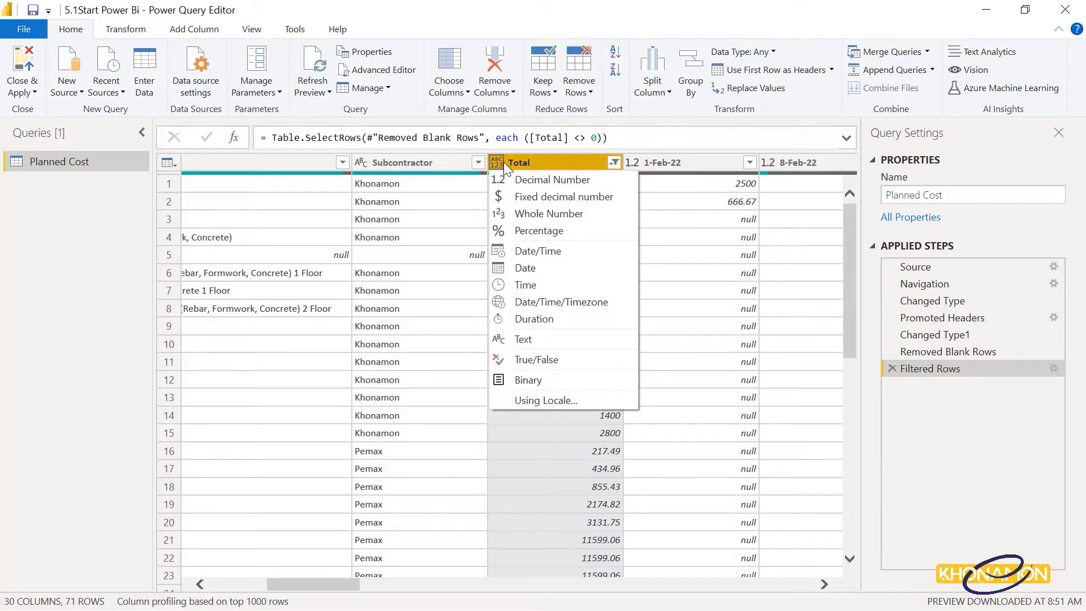
pyautogui.click(511, 198)
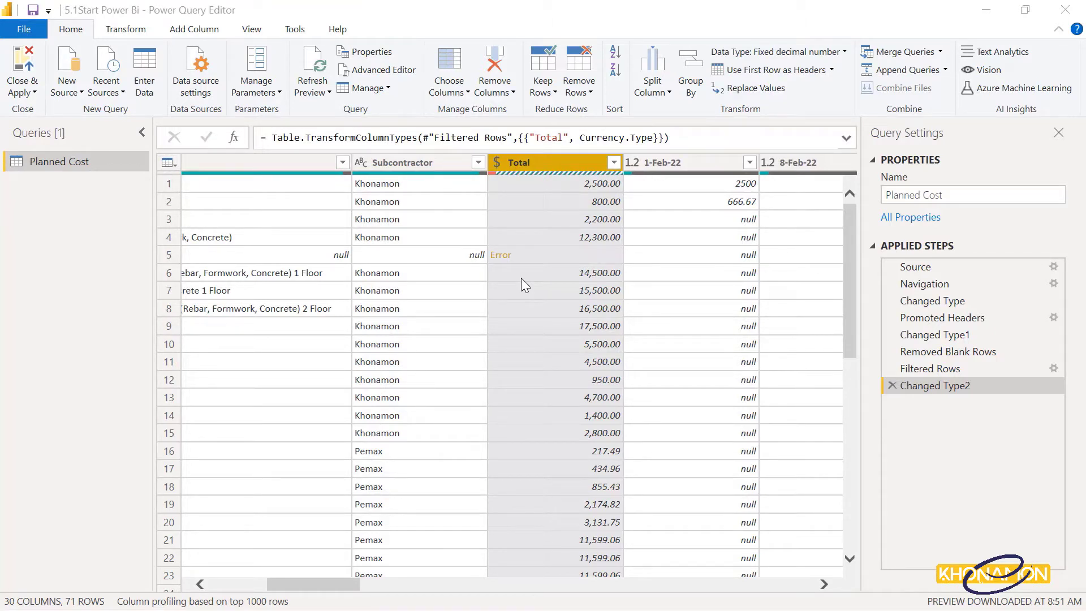
# Step: Compare the applied steps around the Total type change and inspect the column quality of Total and Subcontractor
pyautogui.click(996, 368)
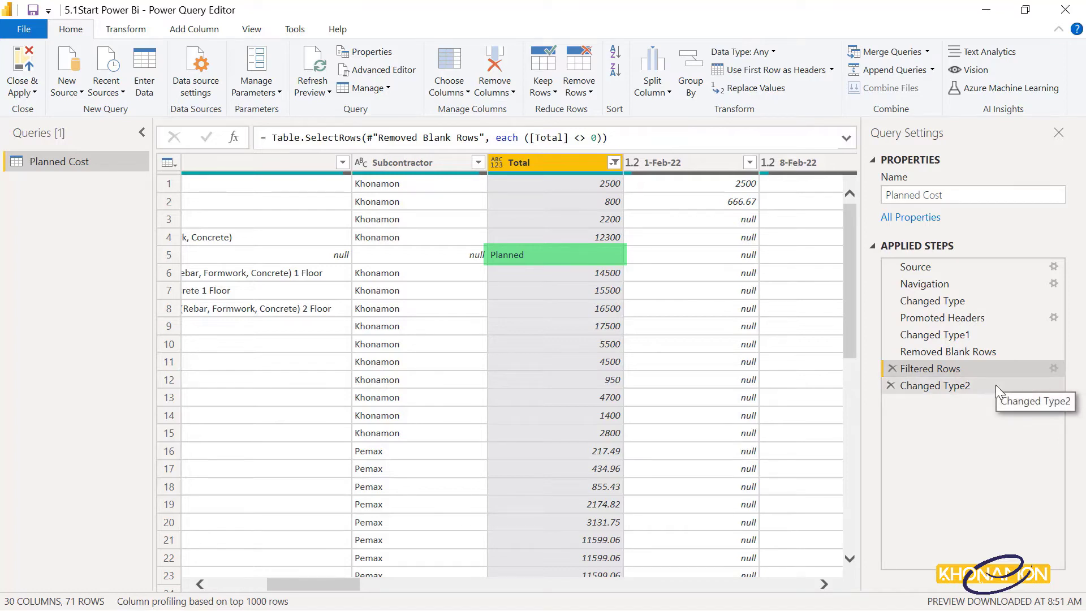
pyautogui.click(996, 384)
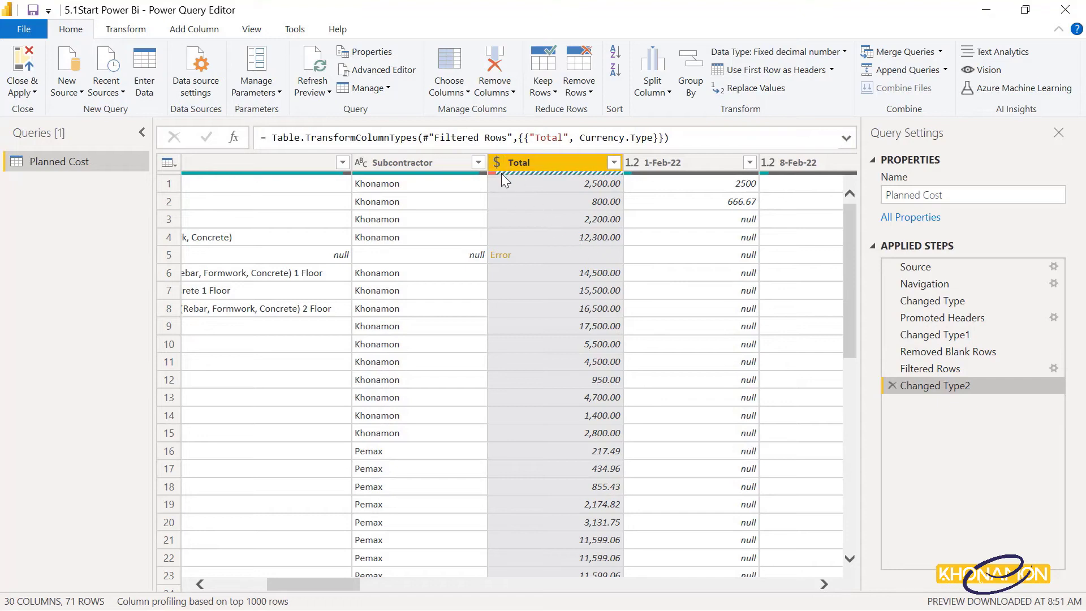
pyautogui.moveTo(496, 174)
pyautogui.moveTo(638, 180)
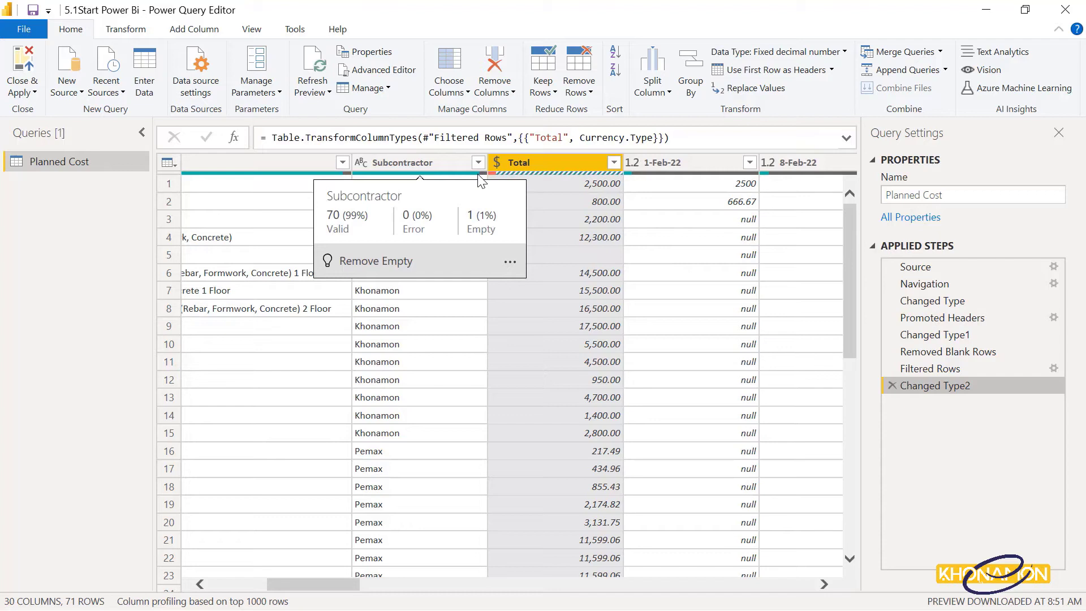
pyautogui.click(1013, 320)
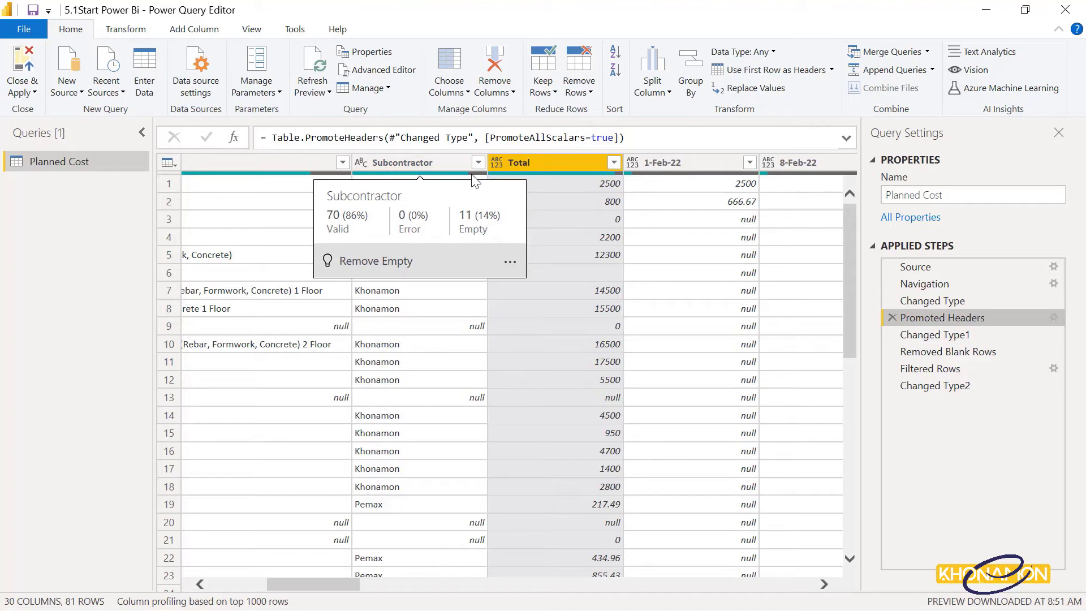
pyautogui.click(965, 385)
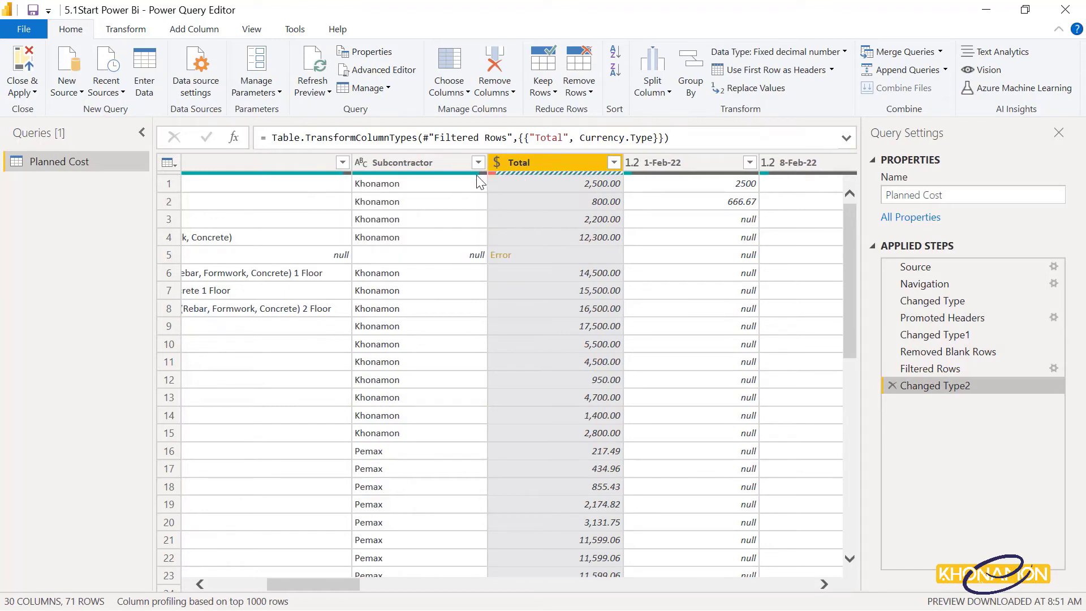
pyautogui.moveTo(480, 176)
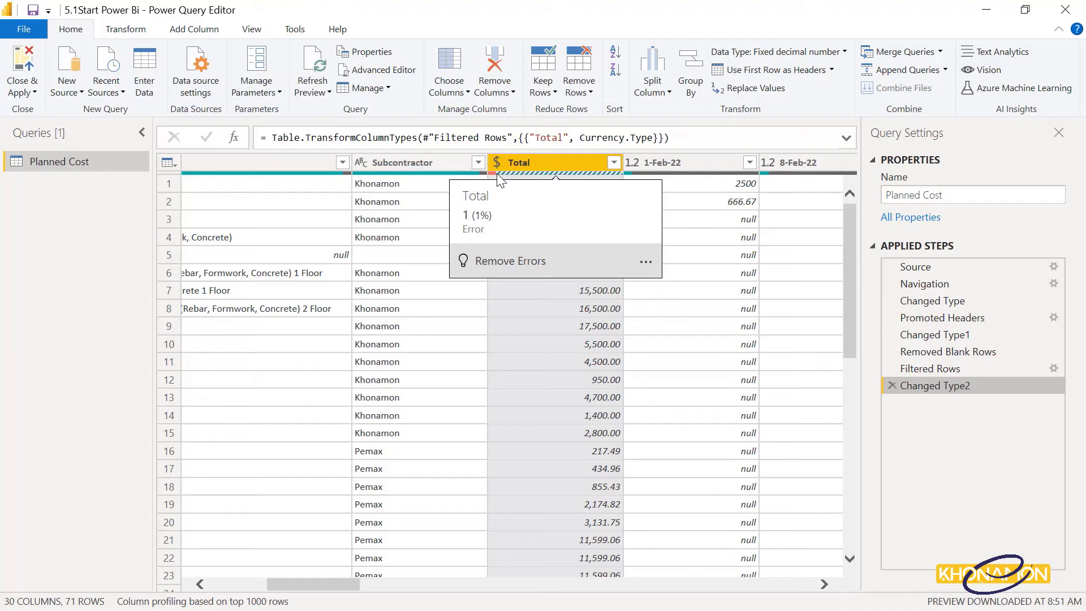
# Step: Remove the rows with errors in the Total column and check its column quality
pyautogui.click(592, 92)
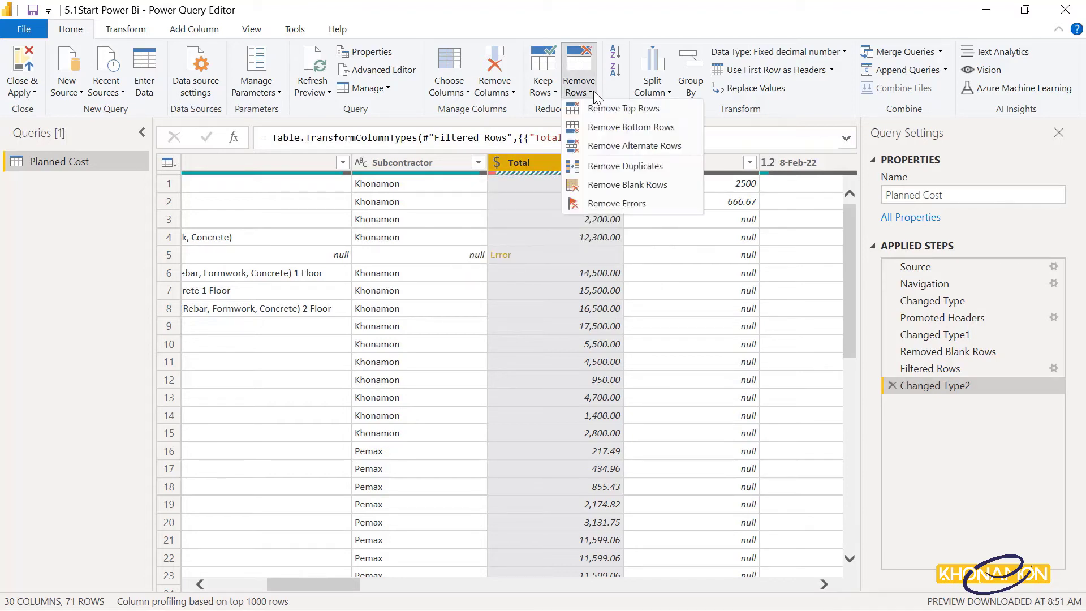
pyautogui.click(601, 204)
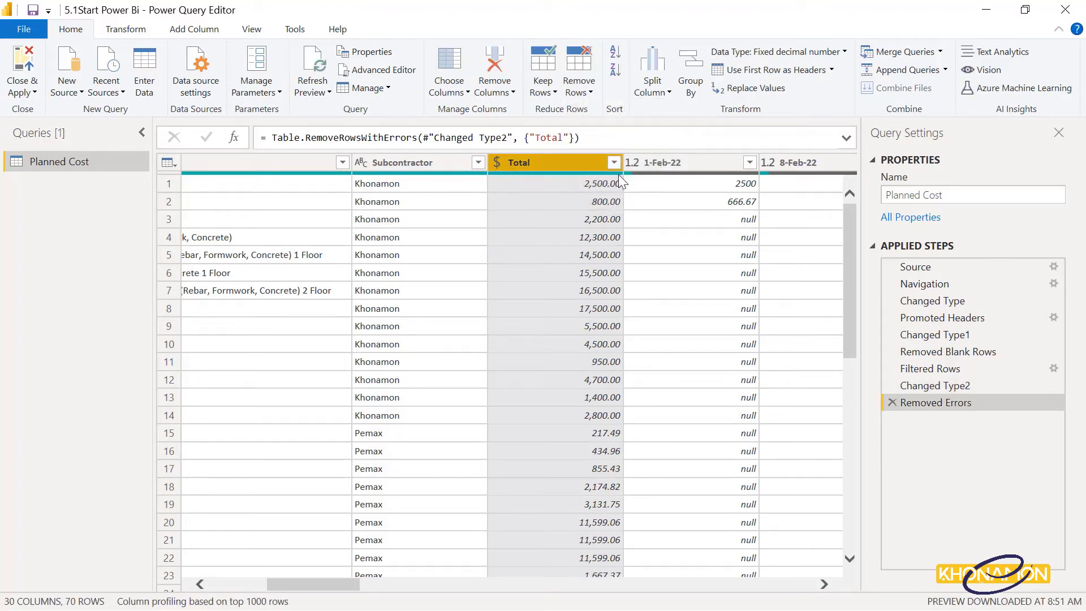
pyautogui.moveTo(620, 178)
# Step: Unpivot all columns other than Activity ID, WBS, Activity Name, Subcontractor and Total
pyautogui.moveTo(341, 593); pyautogui.dragTo(205, 560)
pyautogui.click(253, 163)
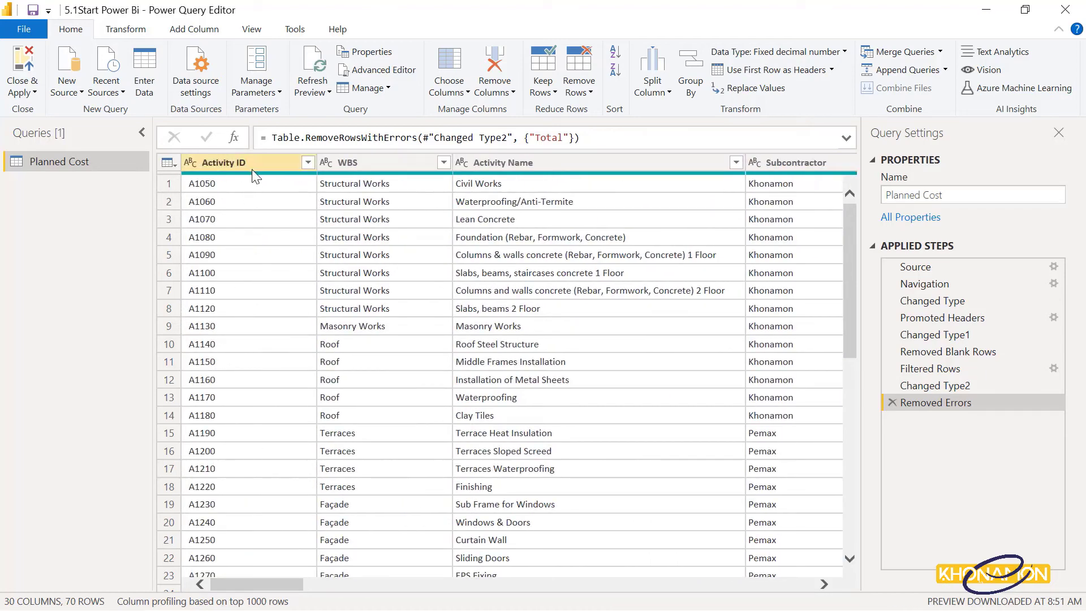
pyautogui.hotkey('ctrl', 'a')
pyautogui.moveTo(274, 582); pyautogui.dragTo(235, 561)
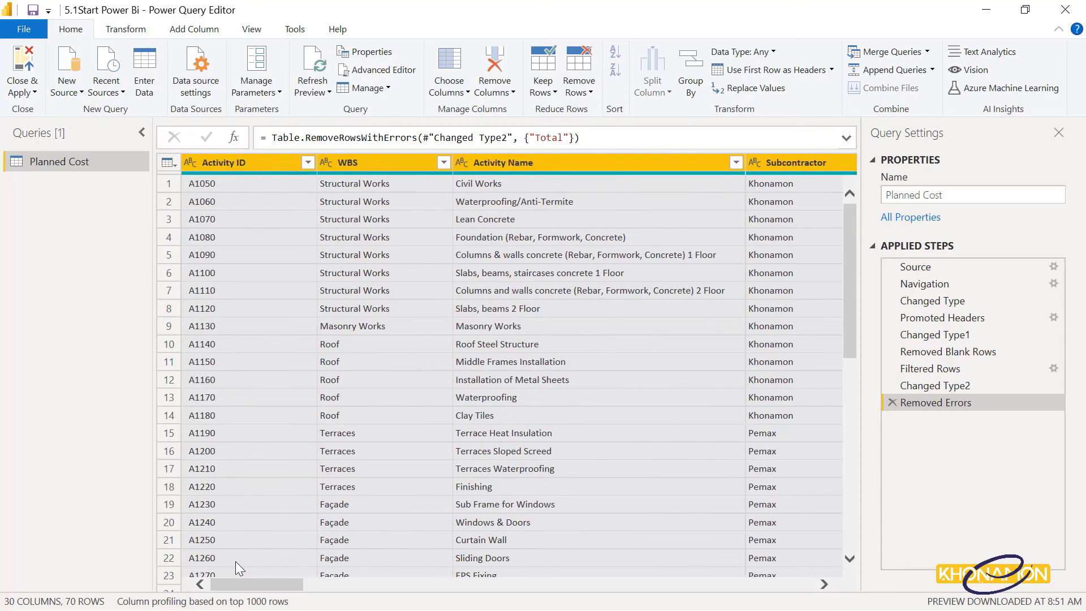
pyautogui.rightClick(273, 163)
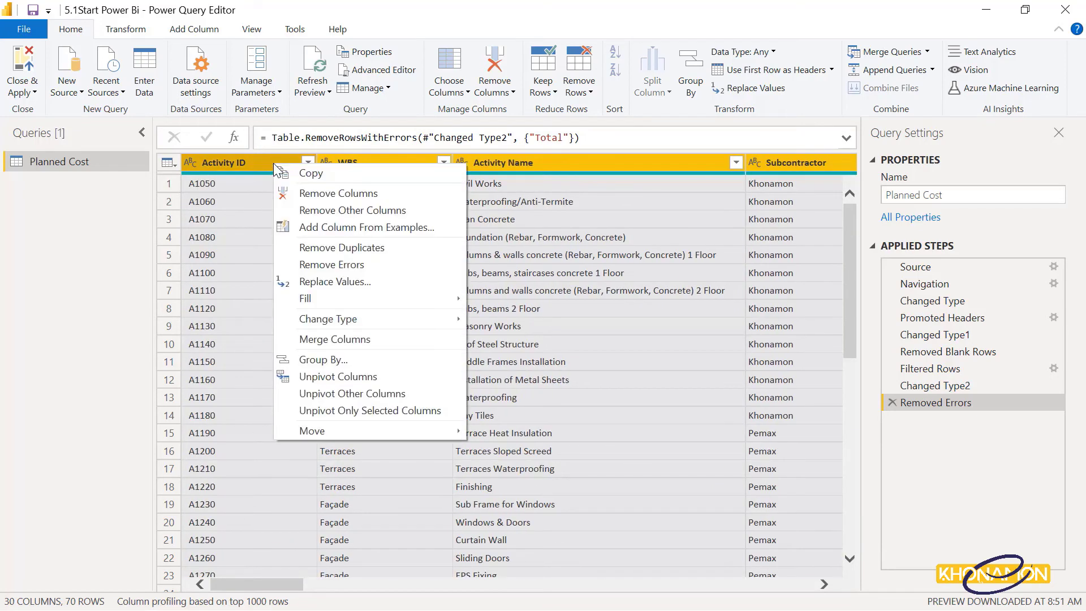
pyautogui.click(338, 395)
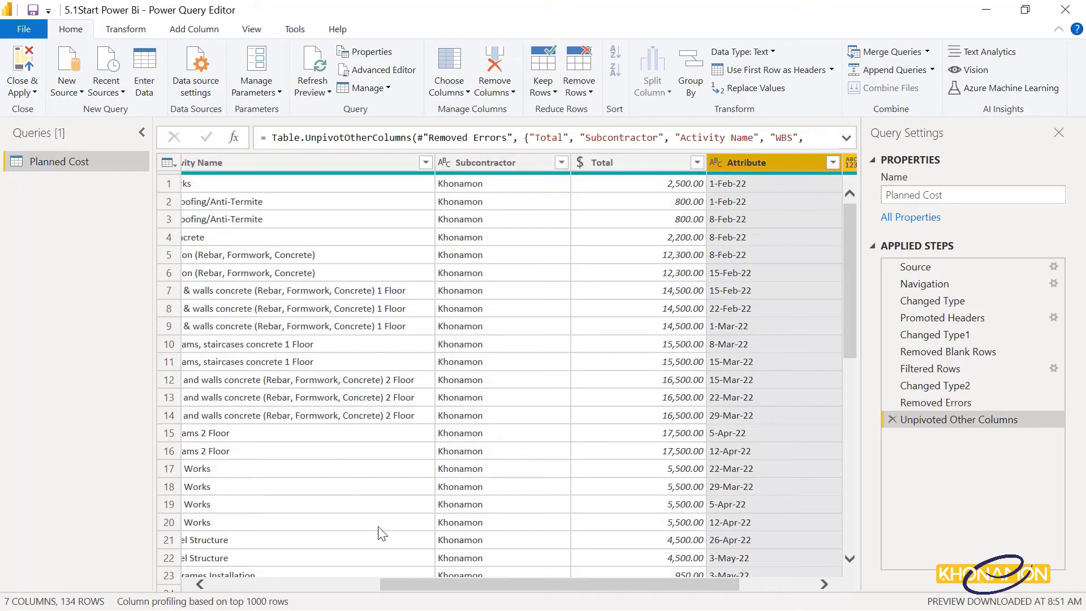
# Step: Rename the Attribute column to Date and the Value column to Planned Cost
pyautogui.moveTo(402, 584); pyautogui.dragTo(516, 598)
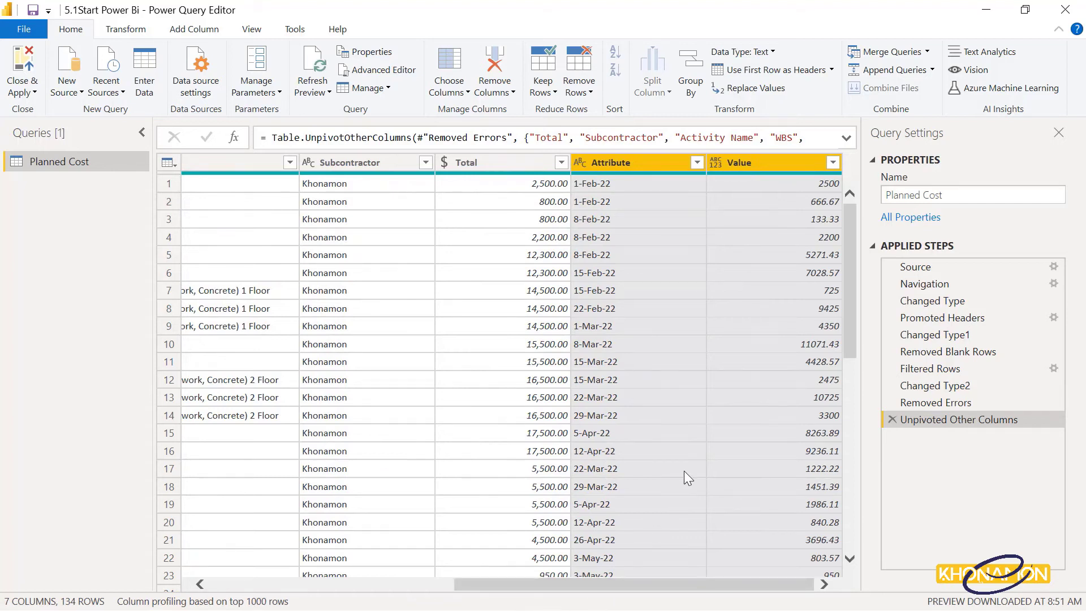
pyautogui.doubleClick(627, 163)
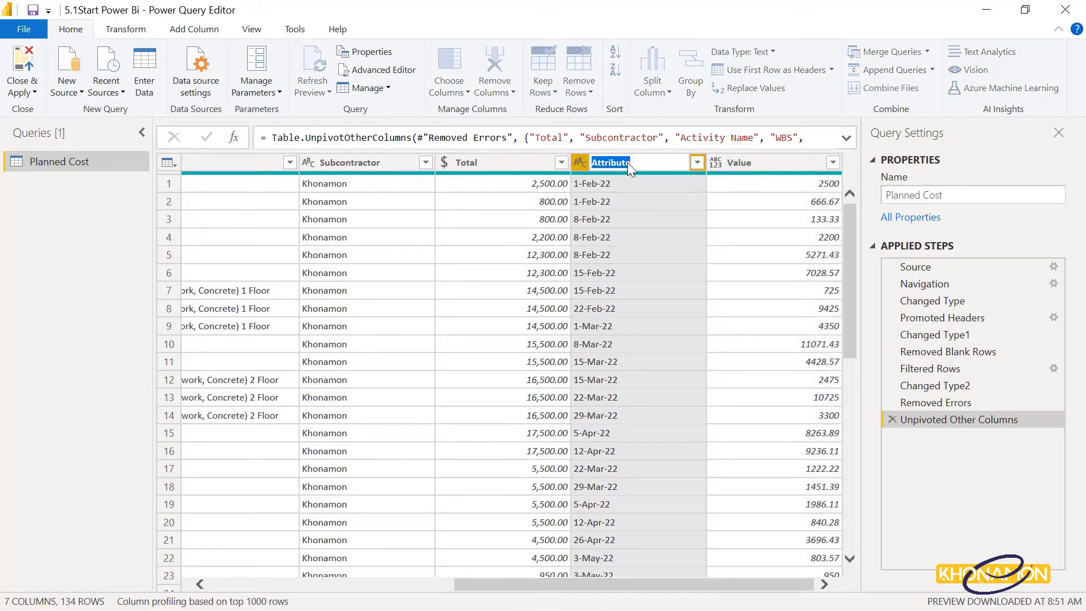
pyautogui.press('Return')
pyautogui.doubleClick(740, 163)
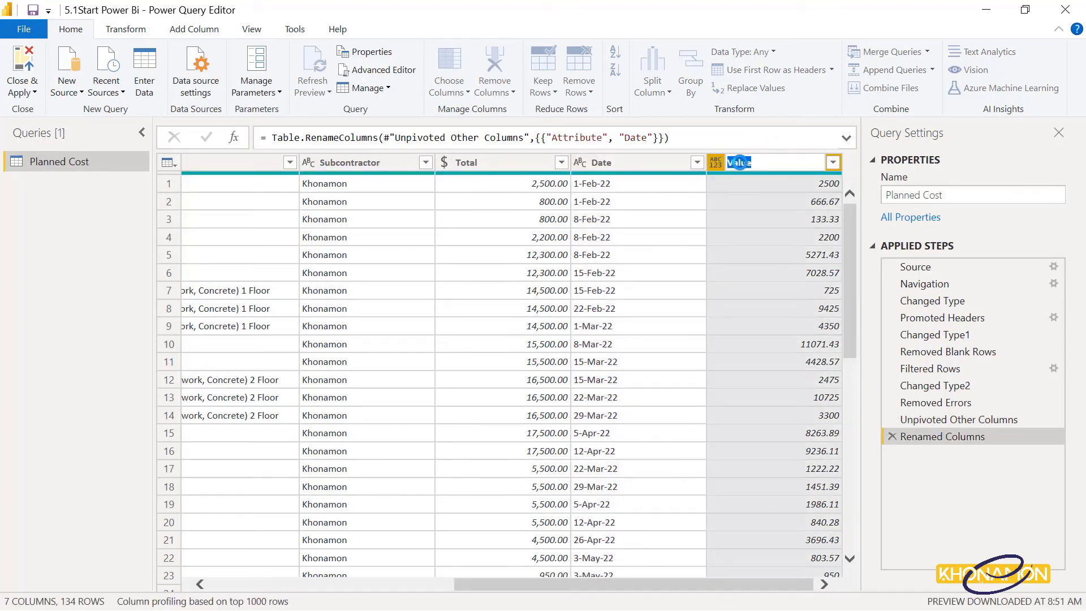
pyautogui.write('Planned Cost')
pyautogui.press('Return')
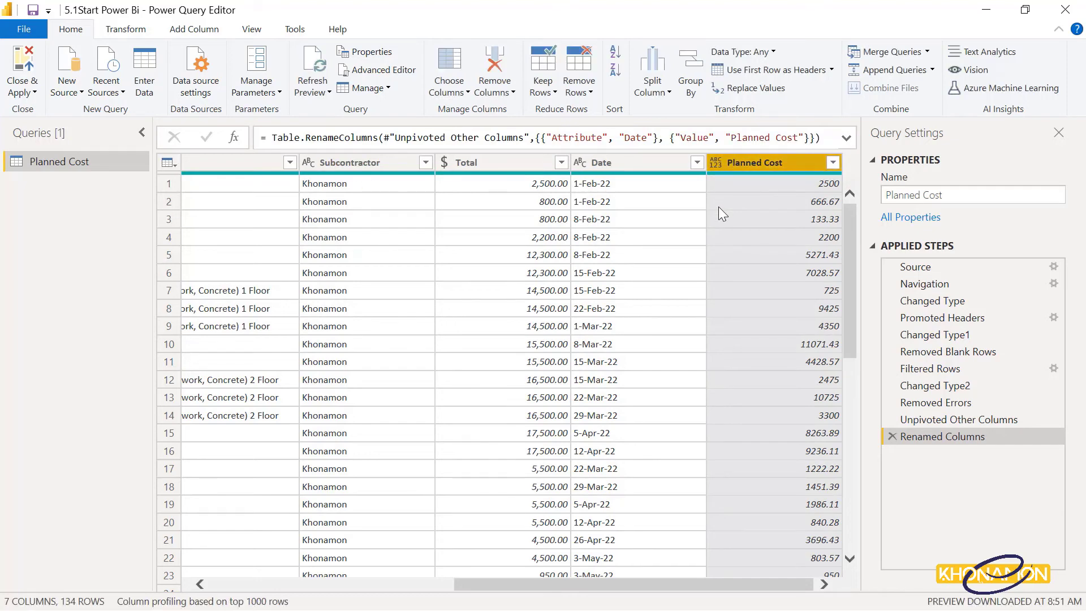
# Step: Set the Planned Cost column's data type to Fixed decimal number and the Date column's to Date
pyautogui.click(715, 162)
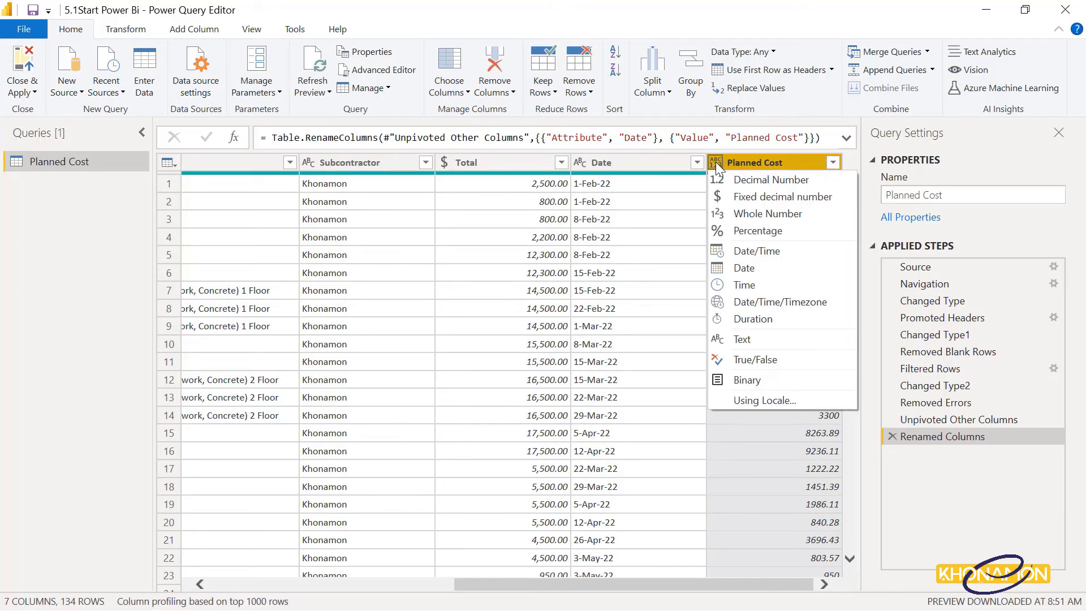
pyautogui.click(721, 195)
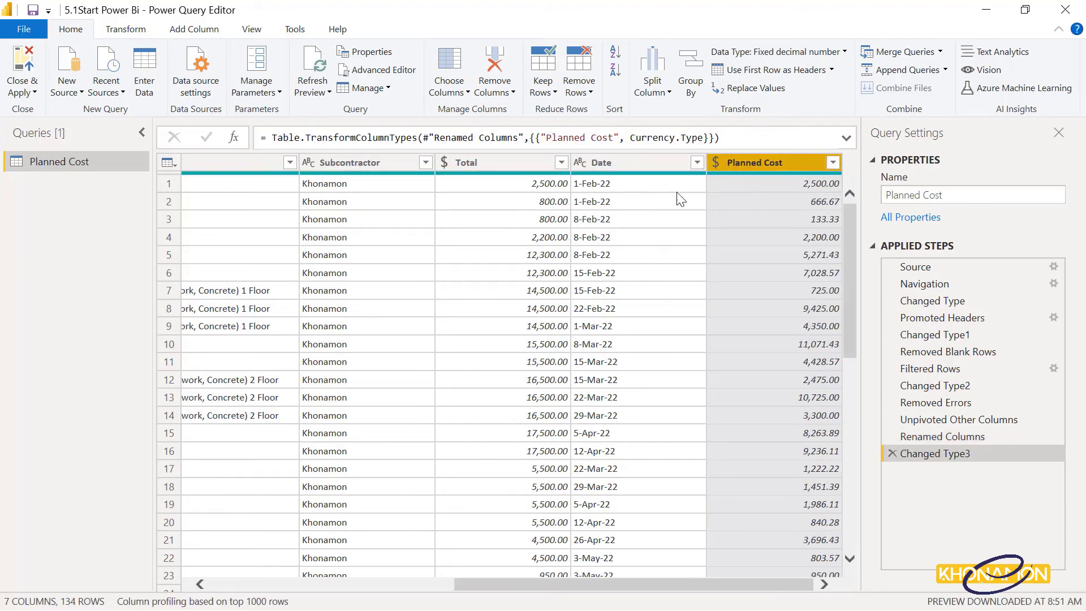
pyautogui.click(582, 161)
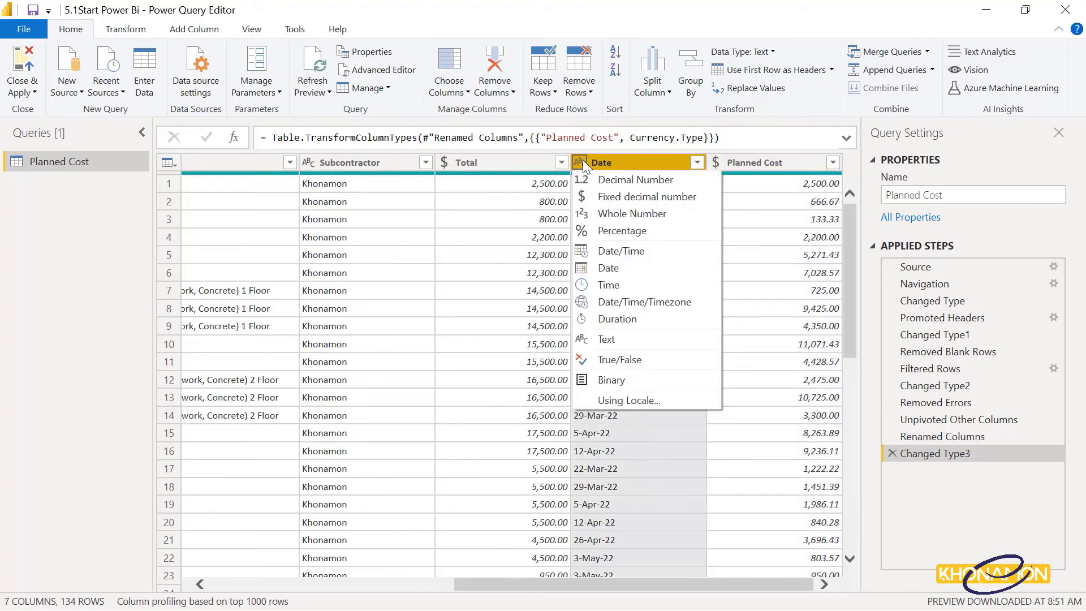
pyautogui.click(600, 267)
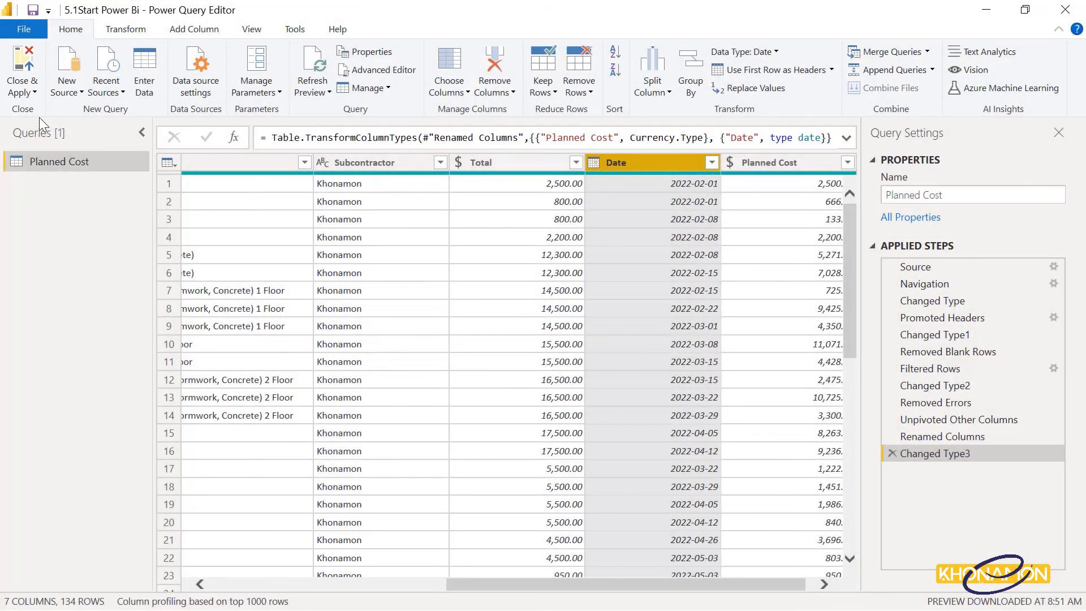
# Step: Apply the query changes and close the query editor to return to the report
pyautogui.click(16, 73)
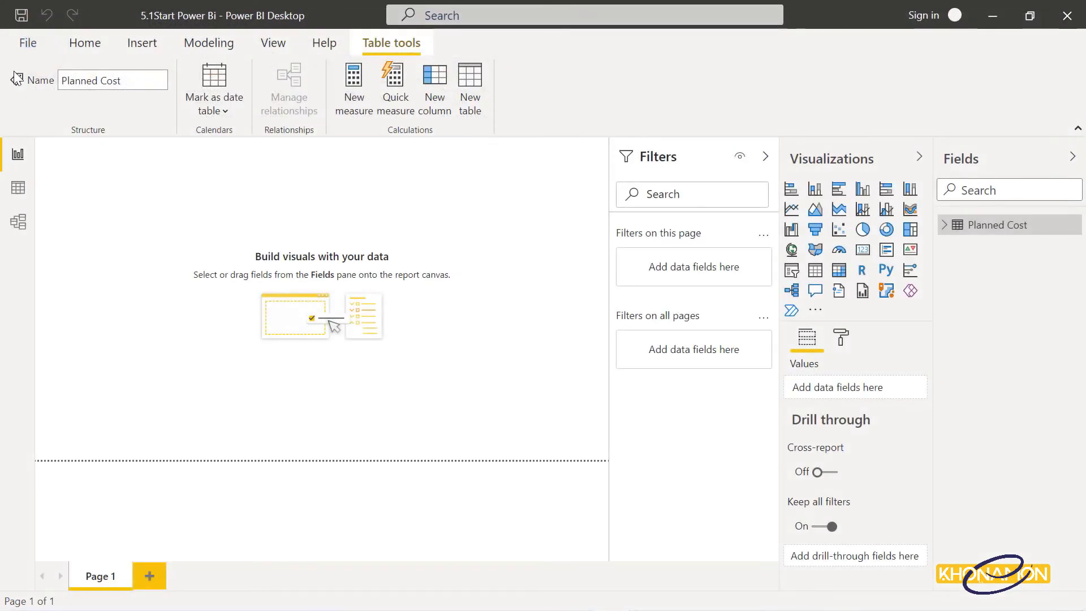